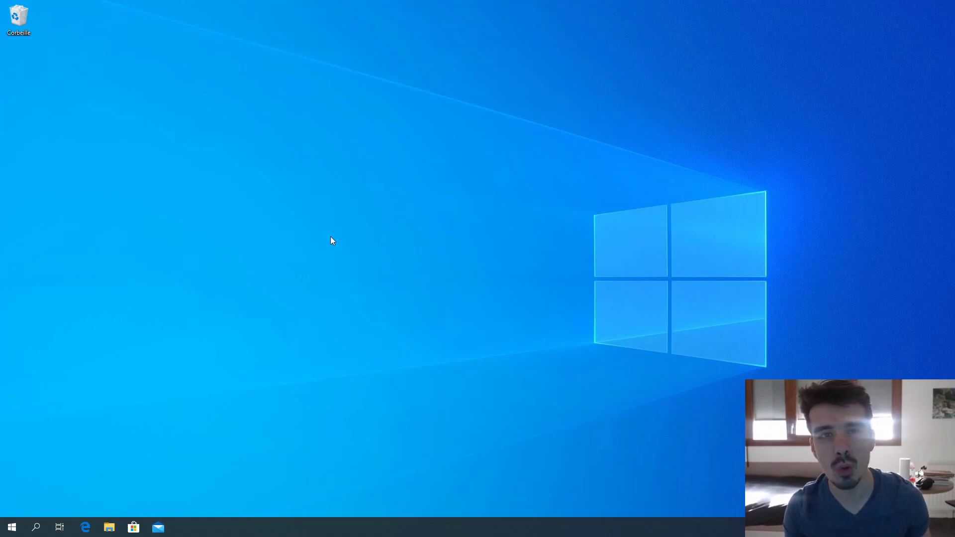
# - Open File Explorer and switch the display of file name extensions on and back off
pyautogui.click(109, 527)
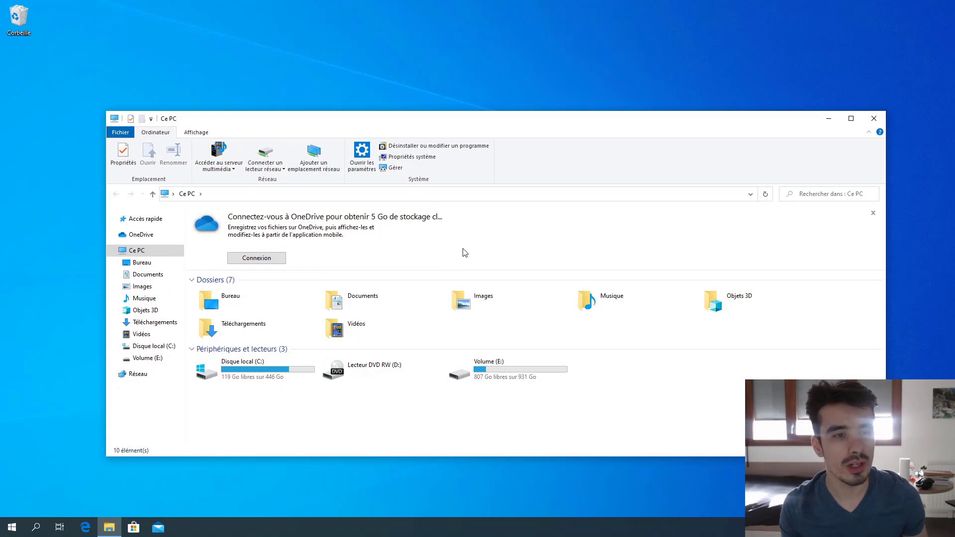
pyautogui.click(197, 133)
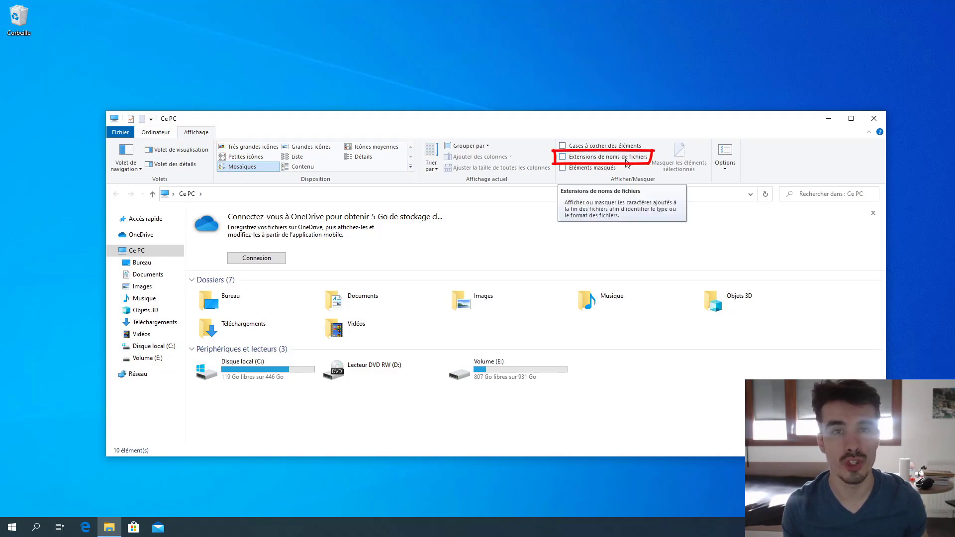
pyautogui.click(563, 157)
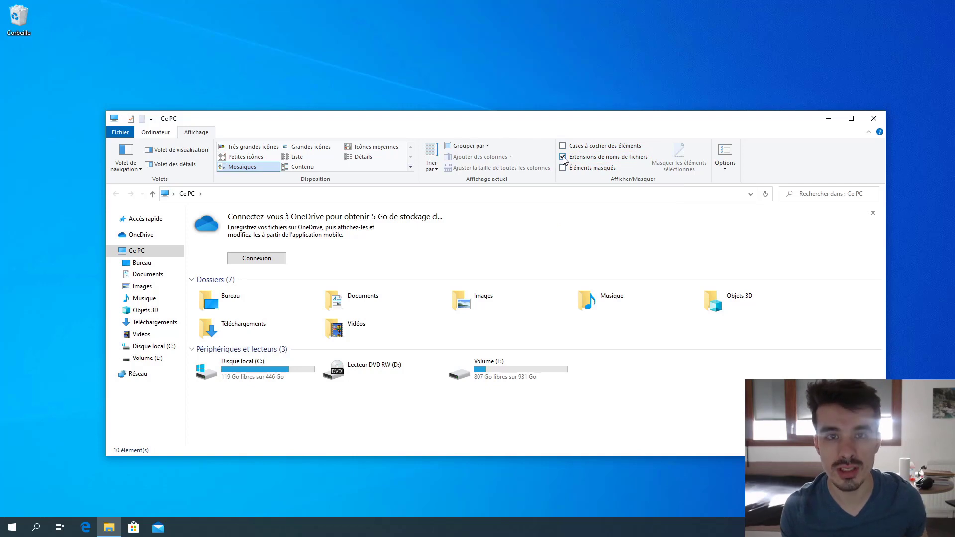
pyautogui.click(562, 157)
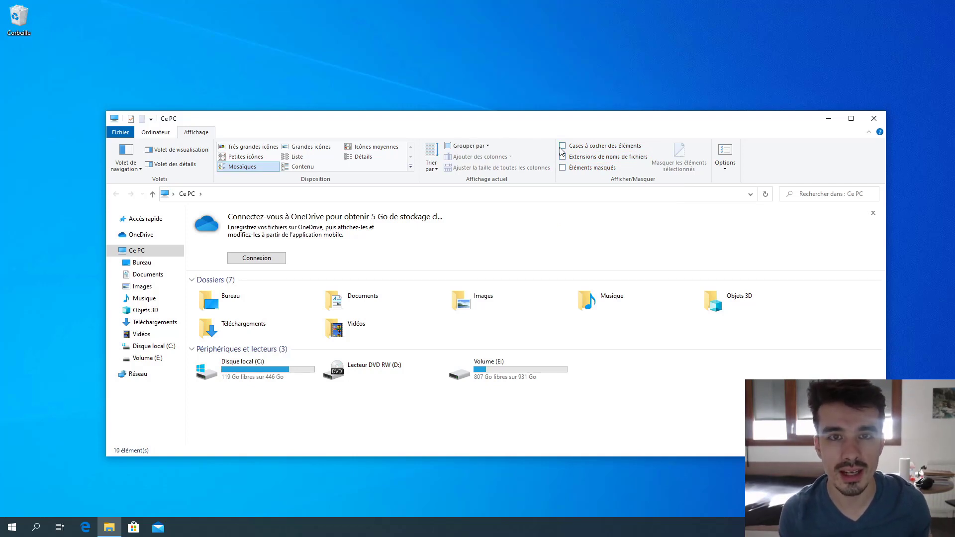
# - Open the Chats folder inside Images and select its two cat pictures one after the other
pyautogui.click(142, 289)
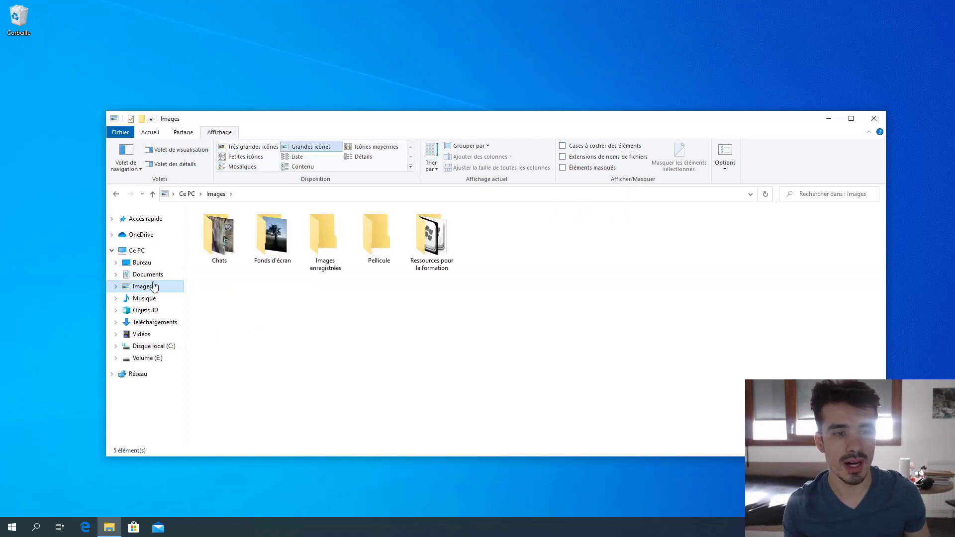
pyautogui.doubleClick(227, 237)
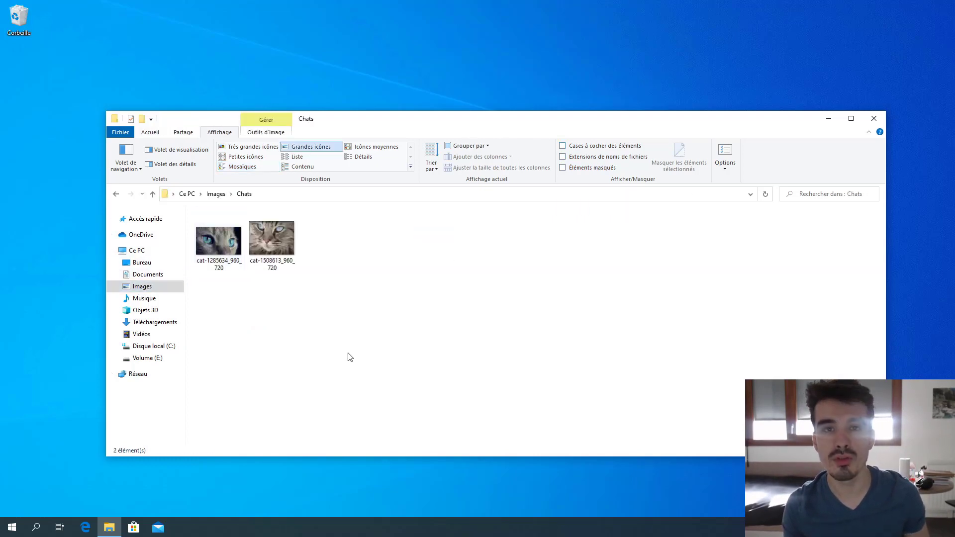
pyautogui.click(224, 243)
pyautogui.click(279, 243)
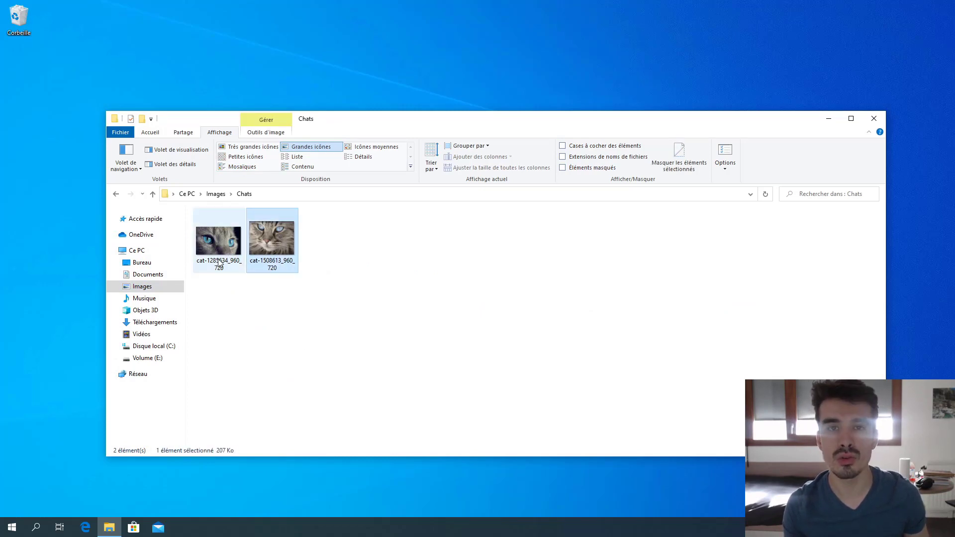
# - Check the file type and extension of cat-1285634_960_720 in its properties, and close them without changes
pyautogui.click(230, 252)
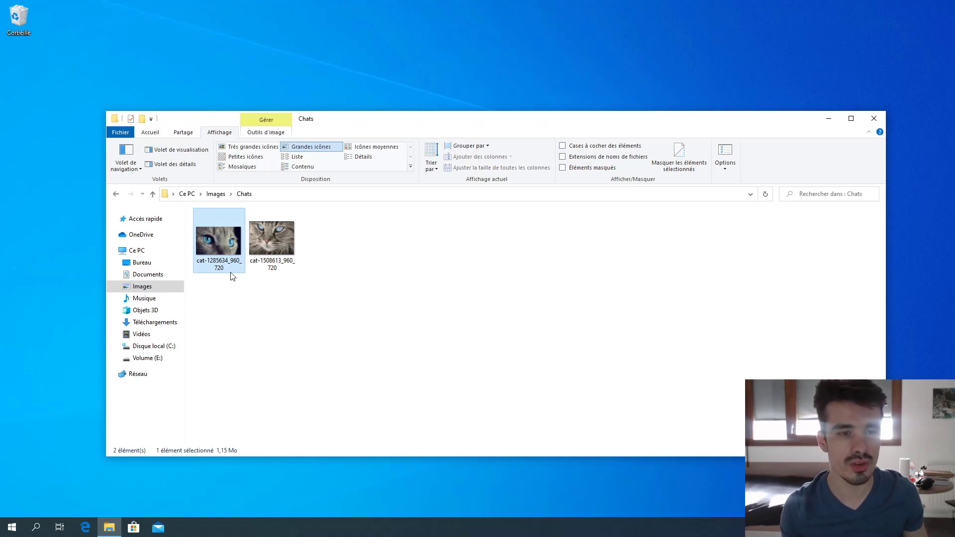
pyautogui.rightClick(224, 238)
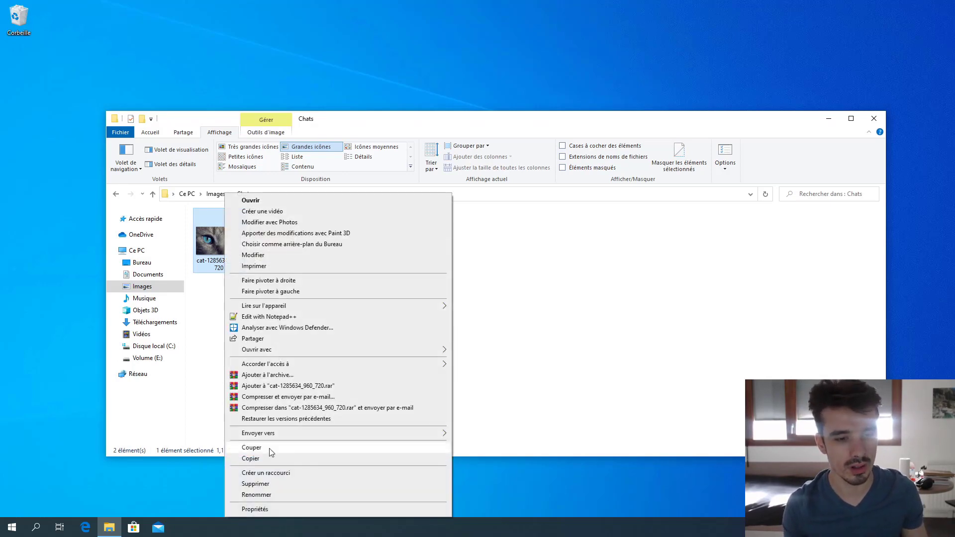
pyautogui.click(263, 508)
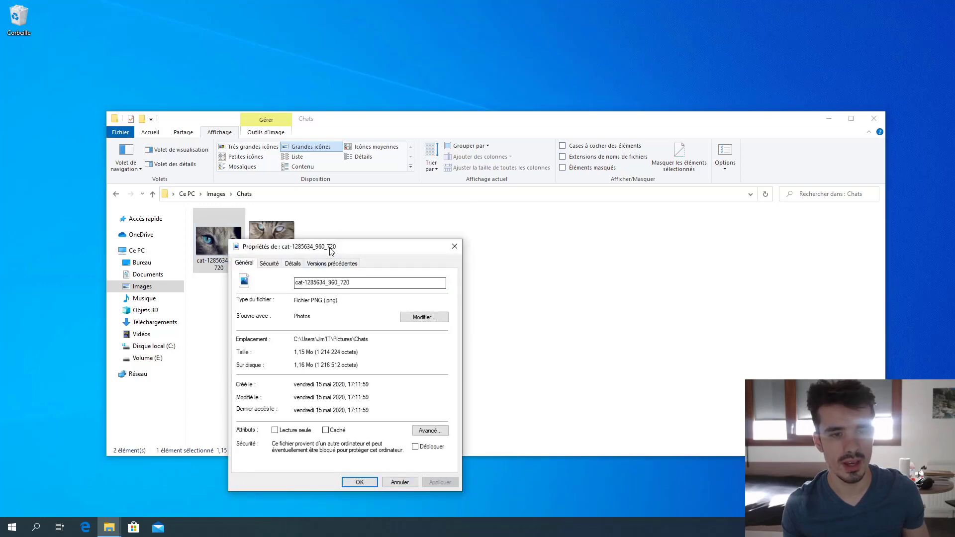
pyautogui.moveTo(356, 243); pyautogui.dragTo(421, 195)
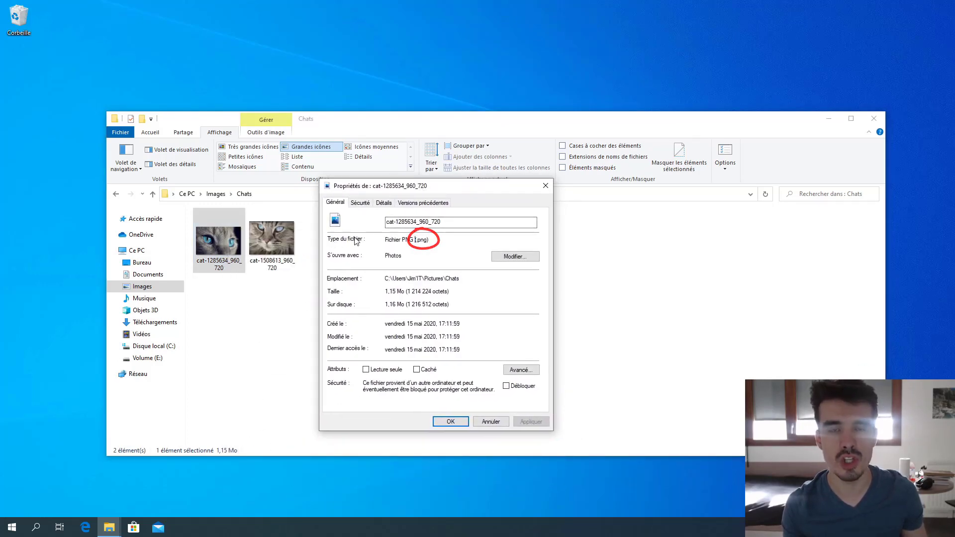
pyautogui.moveTo(415, 240); pyautogui.dragTo(431, 241)
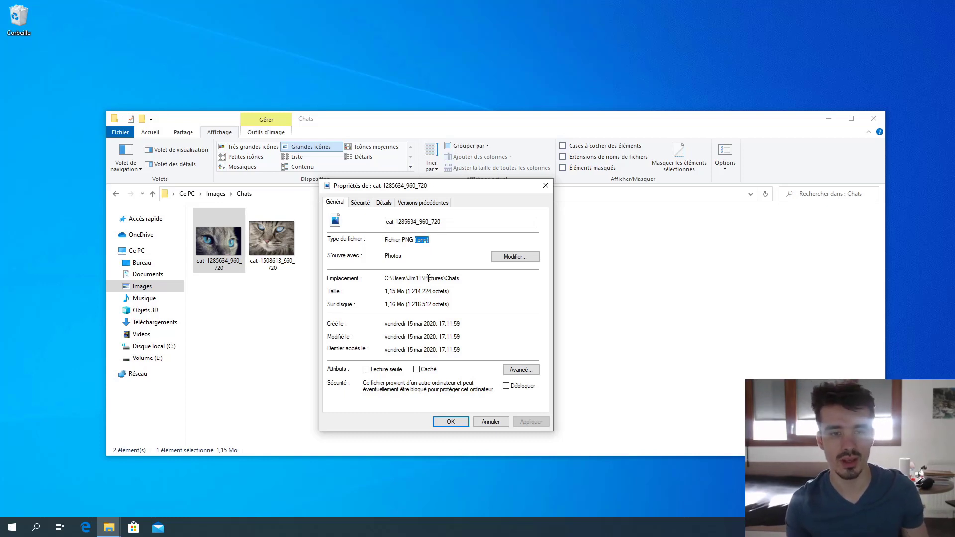
pyautogui.click(501, 424)
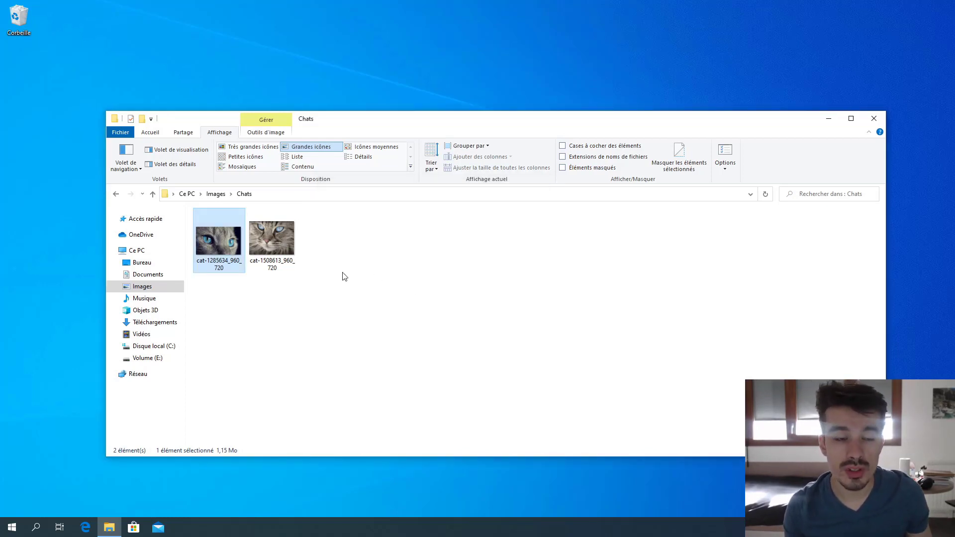
# - Check the file type and extension of cat-1508613_960_720 in its properties, and close them without changes
pyautogui.rightClick(273, 243)
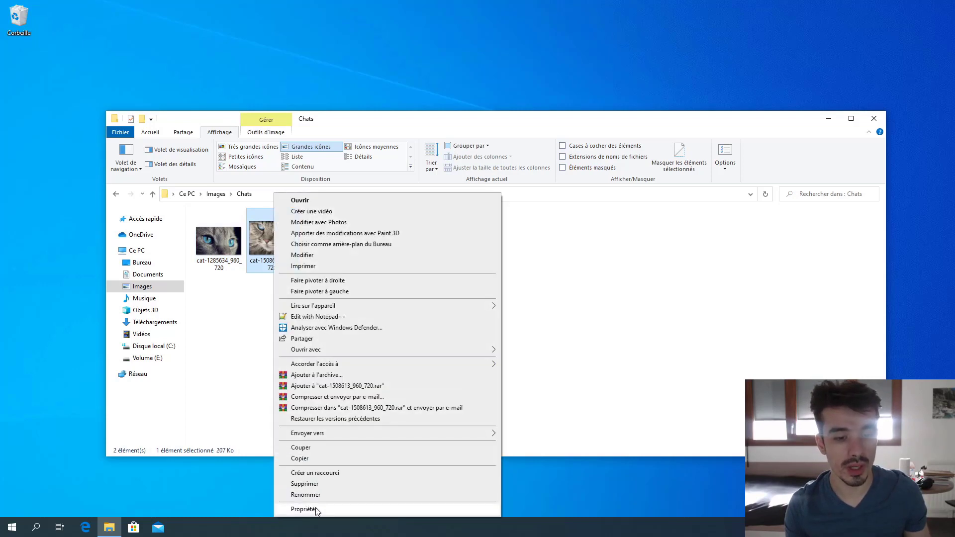
pyautogui.click(317, 509)
pyautogui.click(448, 277)
pyautogui.moveTo(413, 239); pyautogui.dragTo(473, 145)
pyautogui.moveTo(435, 199); pyautogui.dragTo(444, 199)
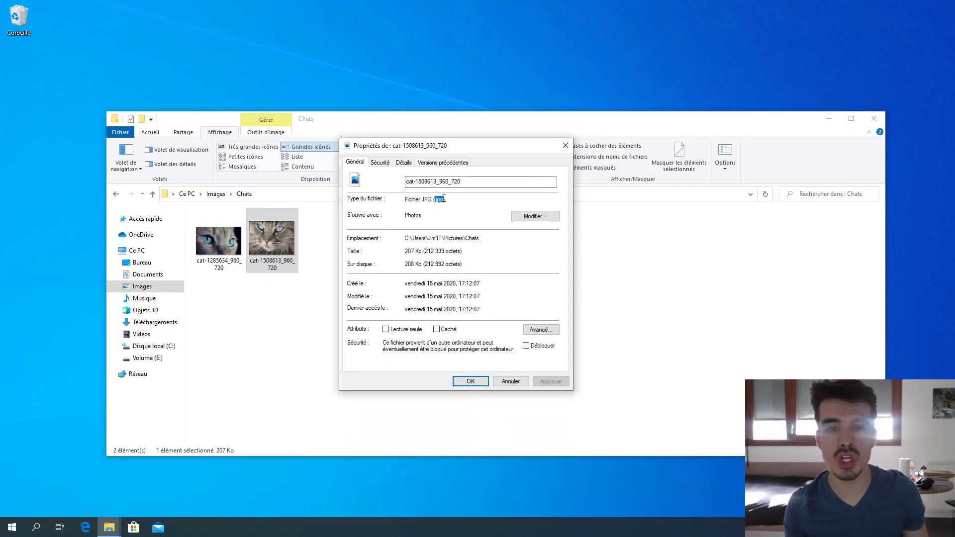
pyautogui.click(508, 383)
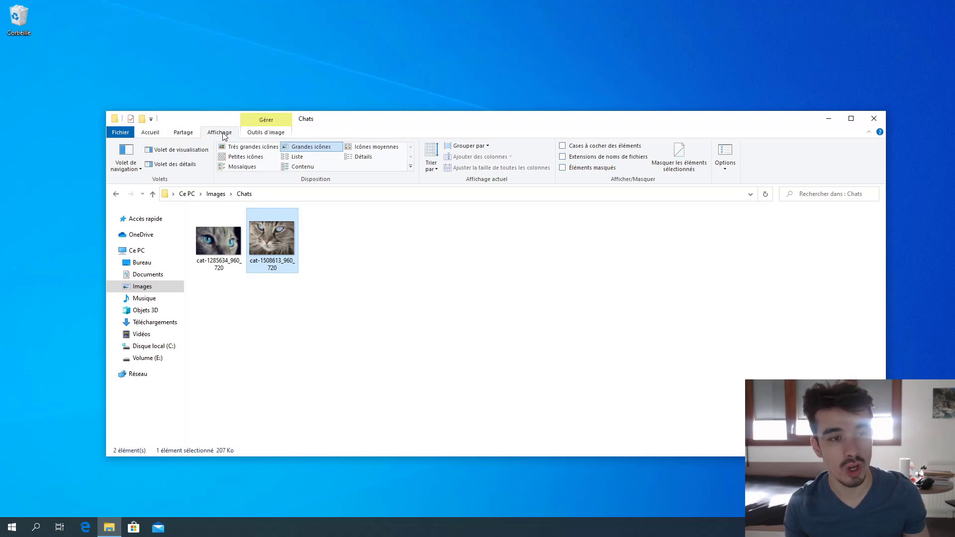
# - Turn on the display of file name extensions and look at the extensions of both cat pictures
pyautogui.click(563, 157)
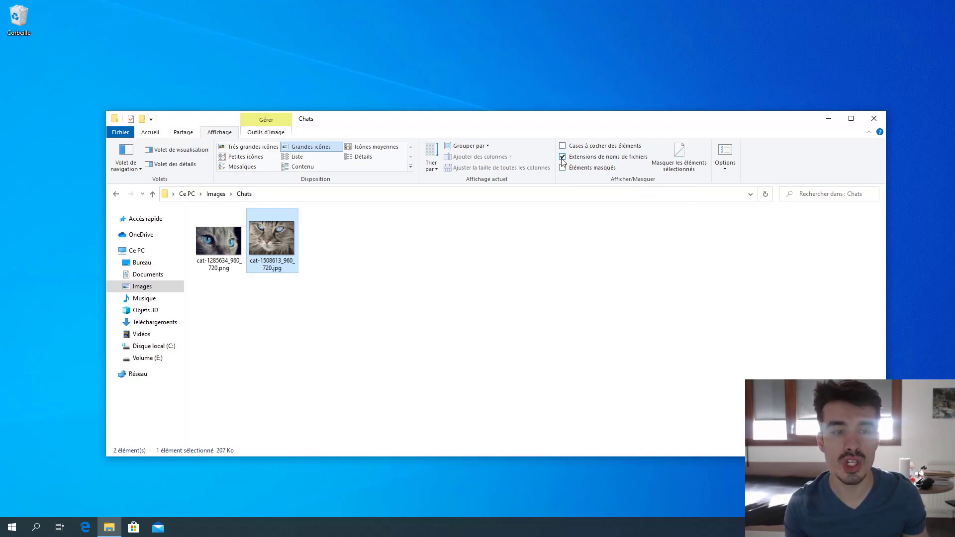
pyautogui.click(503, 249)
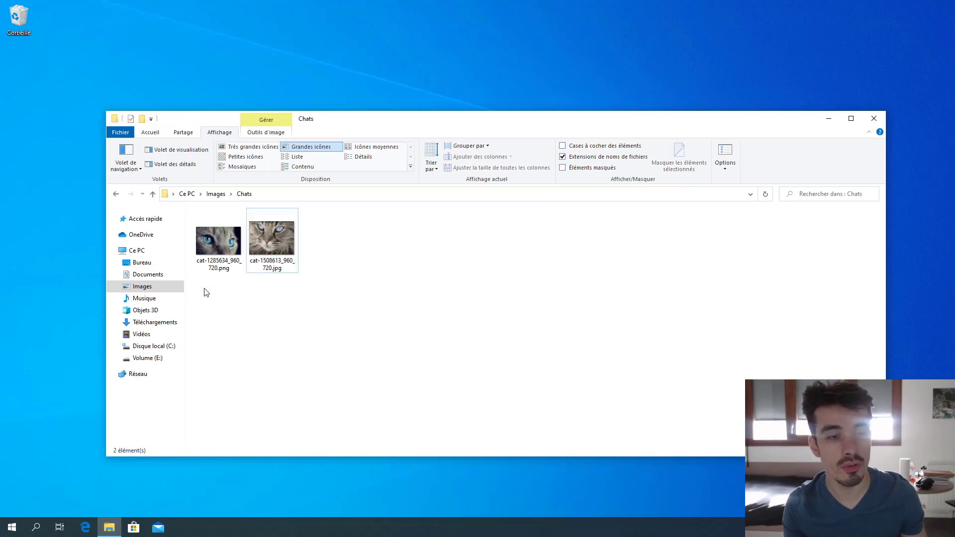
pyautogui.moveTo(222, 273)
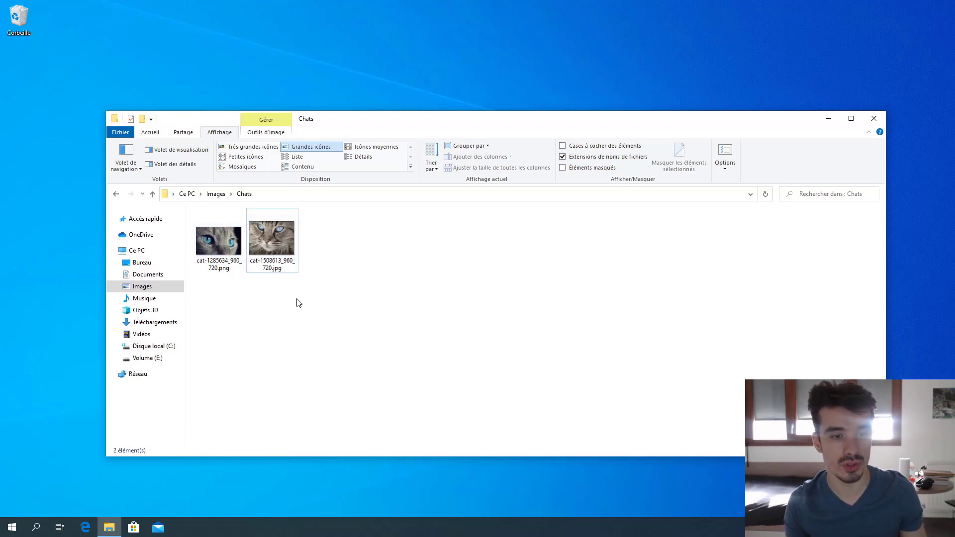
pyautogui.click(228, 270)
pyautogui.click(271, 271)
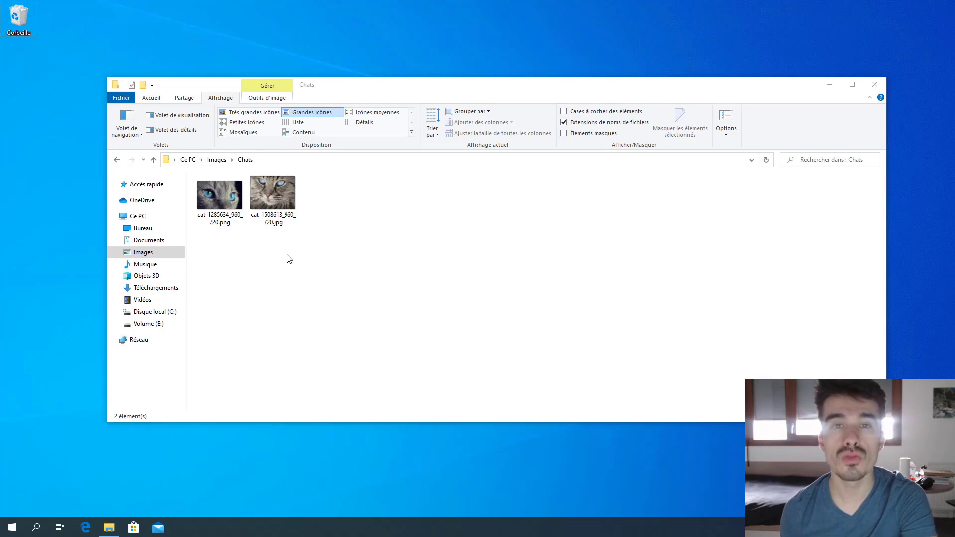
pyautogui.rightClick(282, 193)
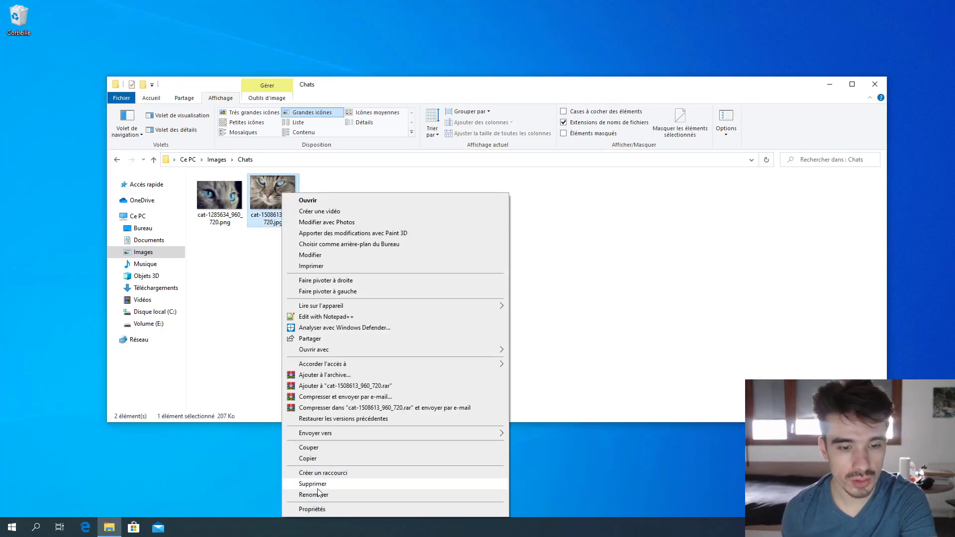
pyautogui.click(314, 495)
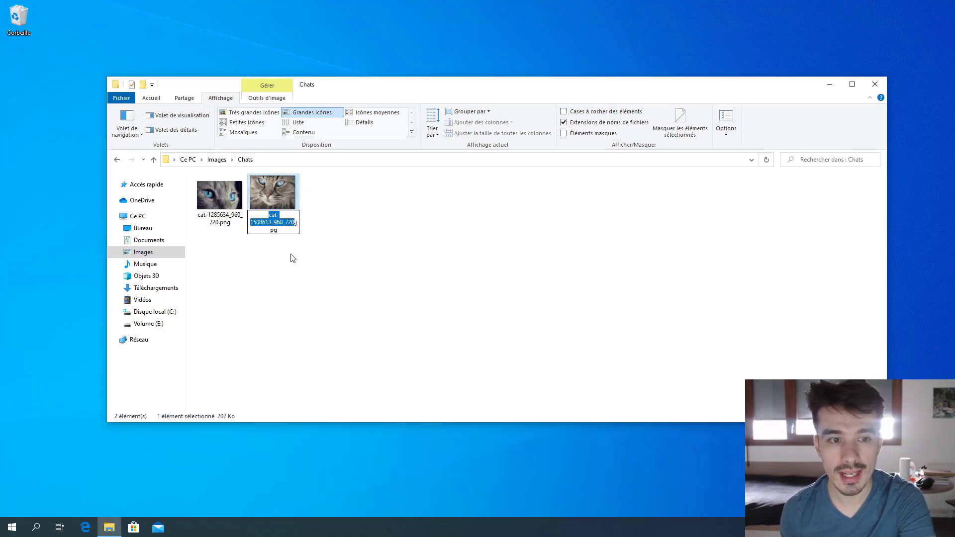
pyautogui.press('Escape')
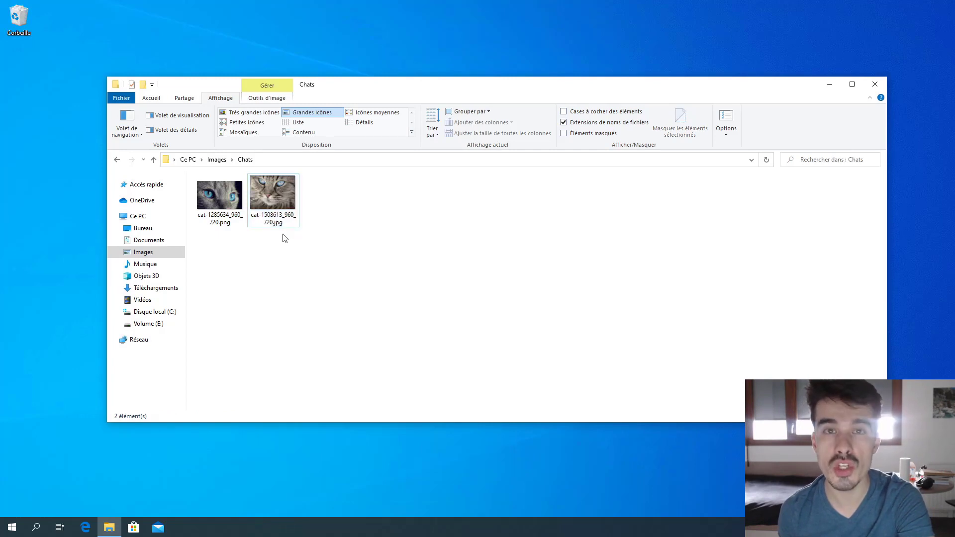
# - Try to rename cat-1508613_960_720.jpg as Chat without its .jpg extension, and decline the extension change
pyautogui.rightClick(278, 192)
pyautogui.click(310, 494)
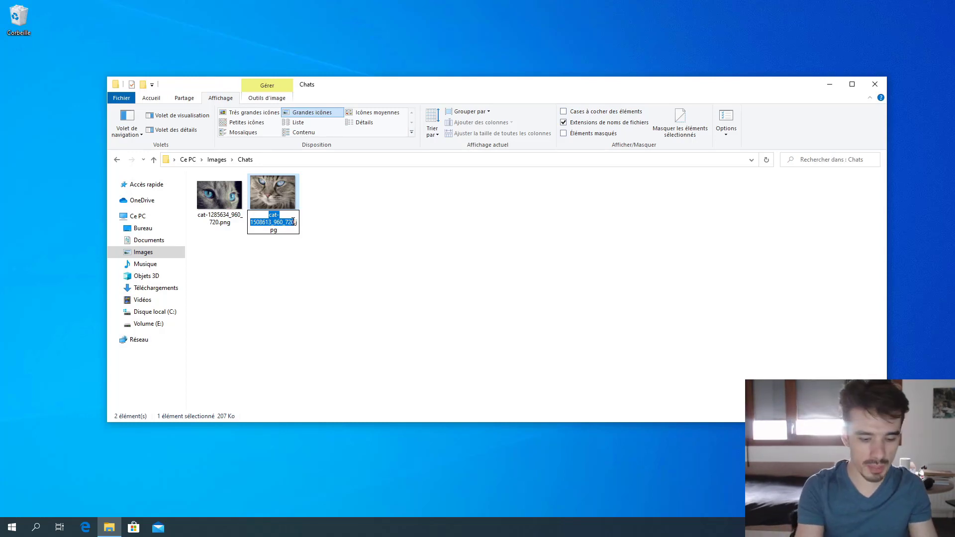
pyautogui.write('Chat')
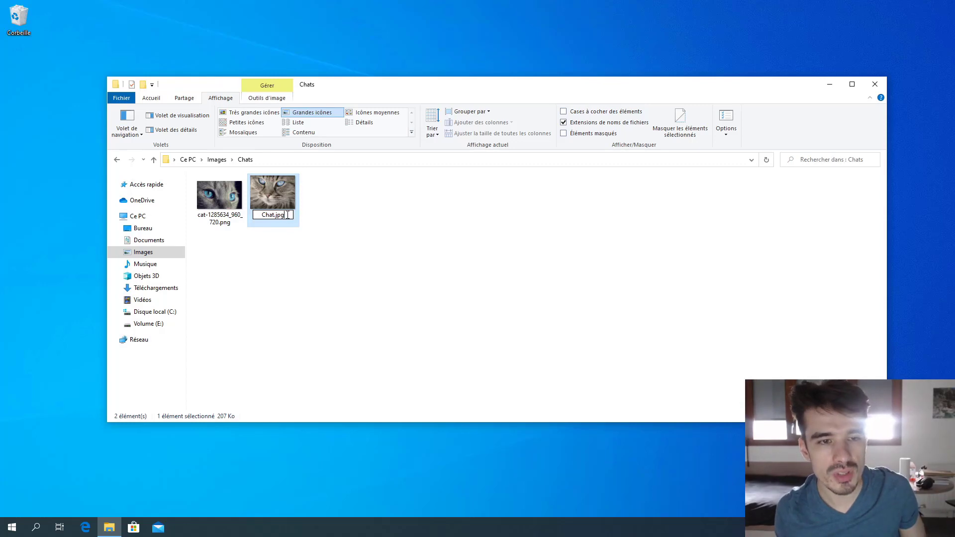
pyautogui.moveTo(286, 214); pyautogui.dragTo(275, 214)
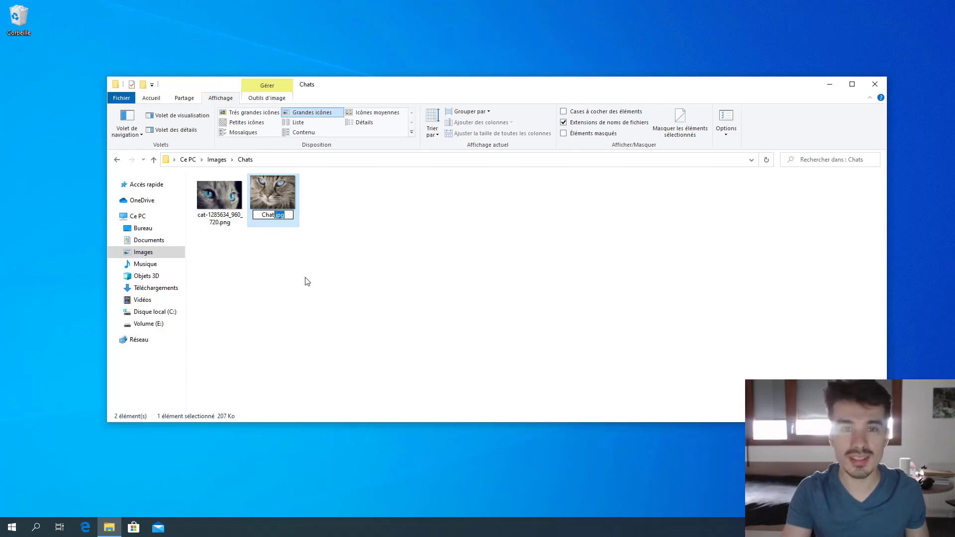
pyautogui.press('BackSpace')
pyautogui.press('BackSpace')
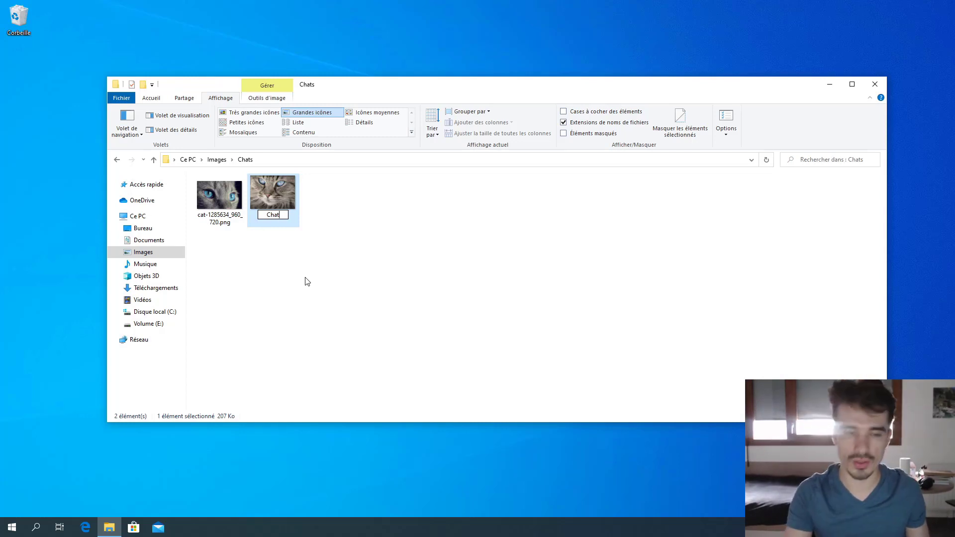
pyautogui.press('Return')
pyautogui.moveTo(427, 218); pyautogui.dragTo(472, 193)
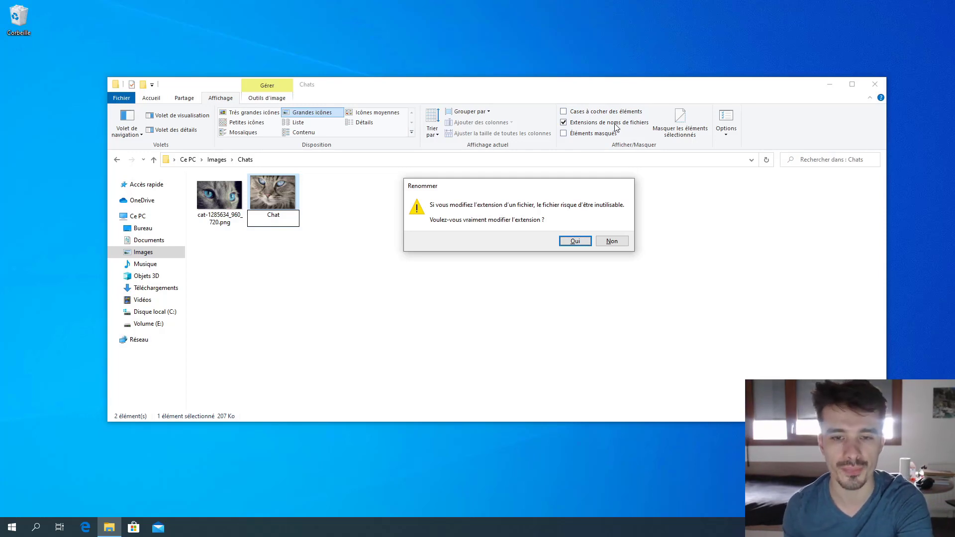
pyautogui.click(612, 242)
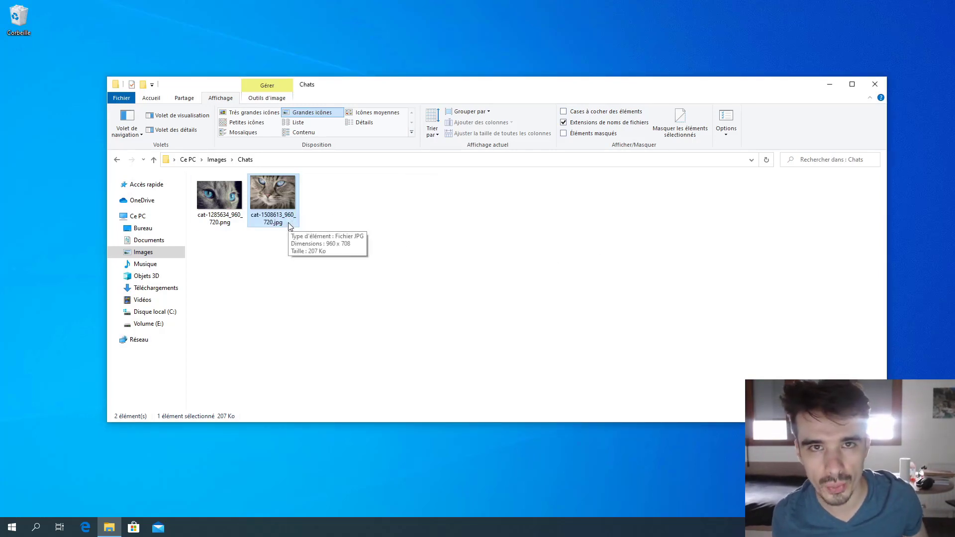
# - Rename cat-1508613_960_720.jpg as Chat.jpg, keeping its extension
pyautogui.rightClick(277, 194)
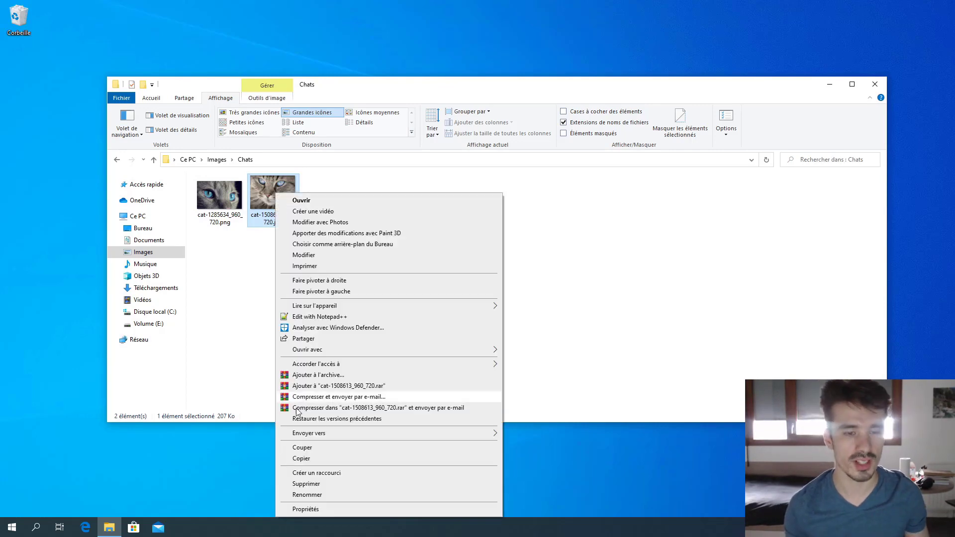
pyautogui.click(307, 494)
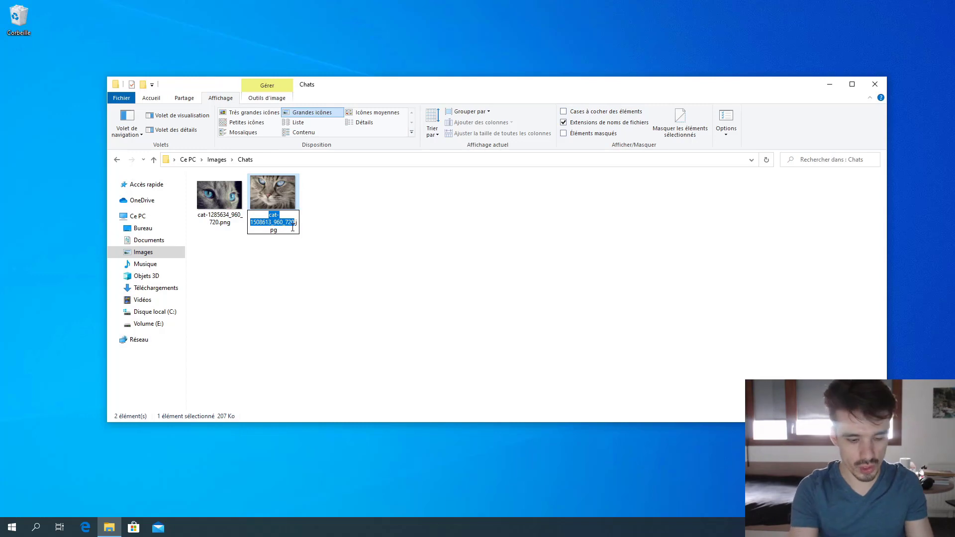
pyautogui.write('Chat')
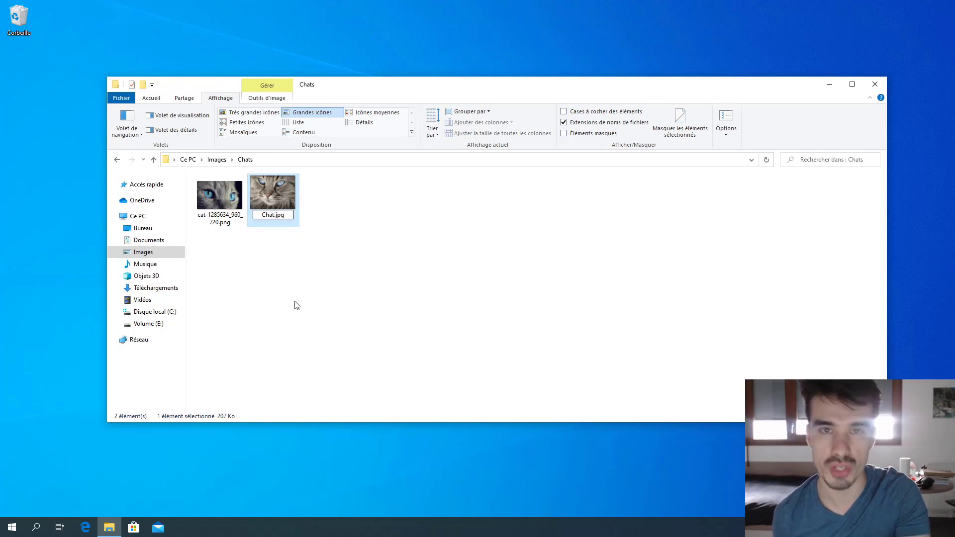
pyautogui.press('Return')
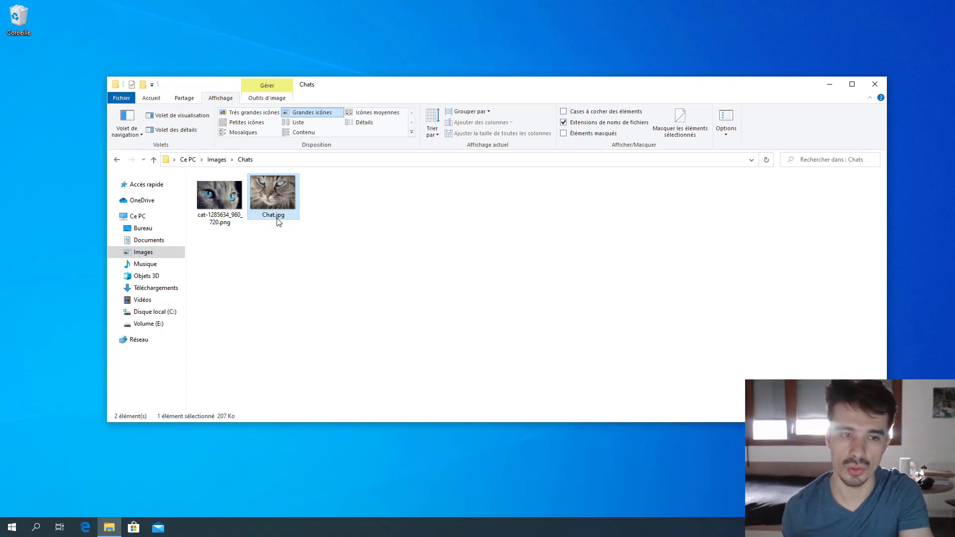
# - Turn off the display of file name extensions in the Chats folder
pyautogui.click(564, 123)
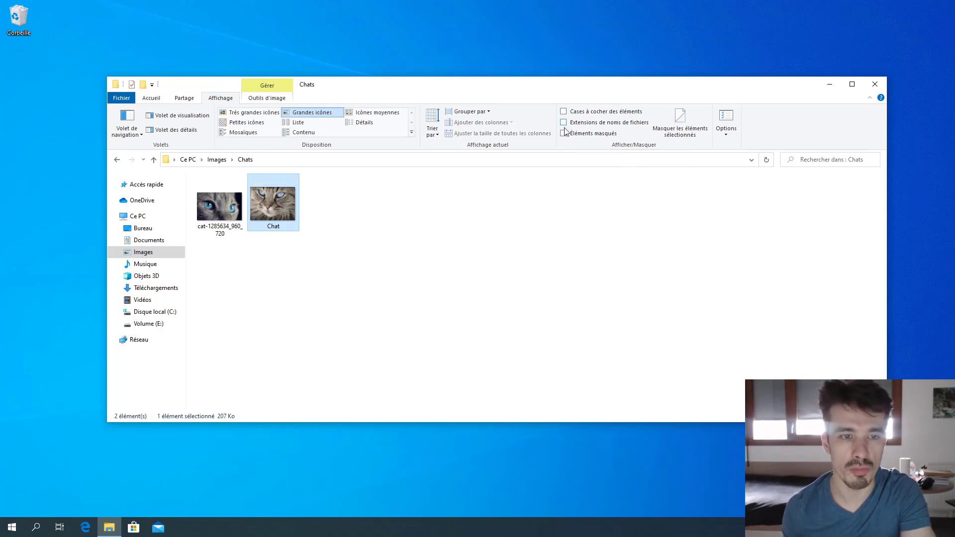
pyautogui.moveTo(287, 196); pyautogui.dragTo(288, 219)
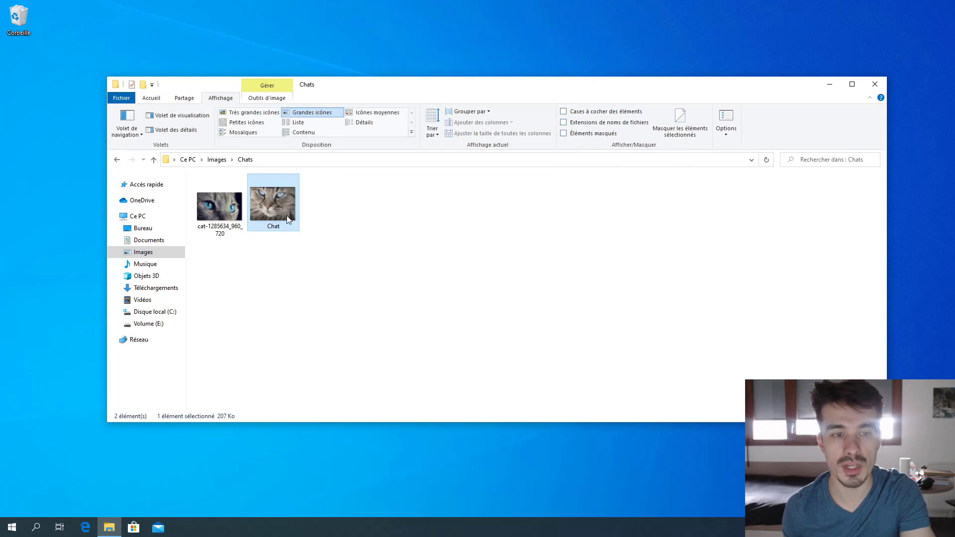
# - Check the file type and extension of the Chat picture in its properties, and close them without changes
pyautogui.rightClick(282, 205)
pyautogui.click(334, 511)
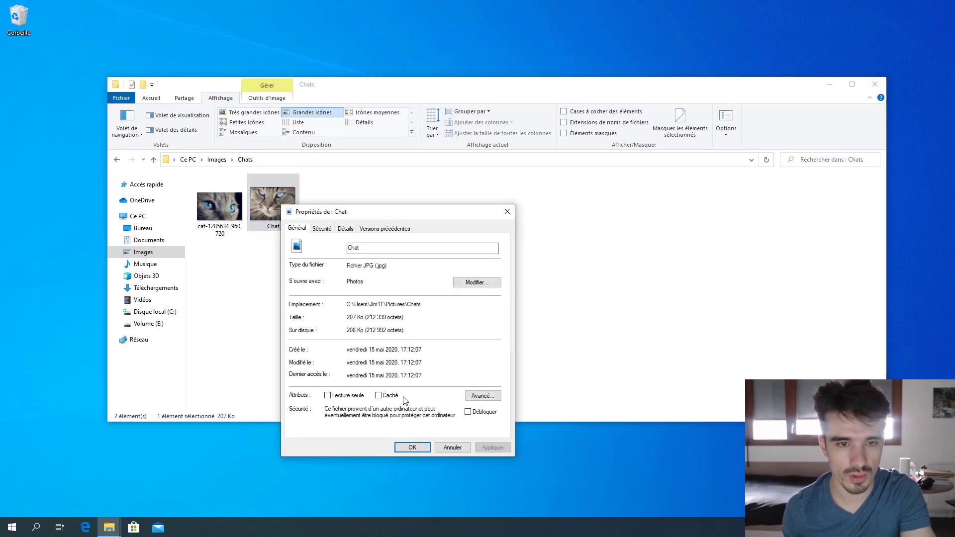
pyautogui.doubleClick(383, 267)
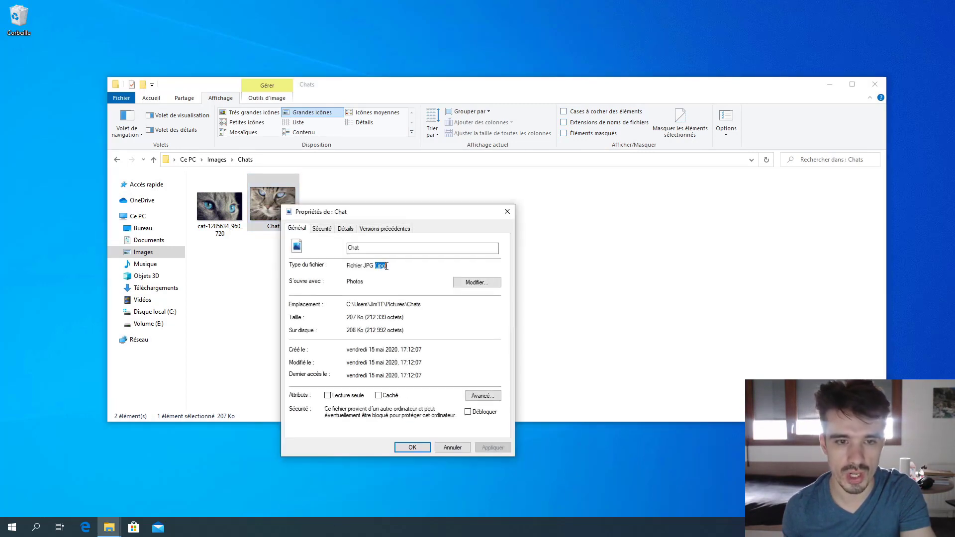
pyautogui.click(458, 450)
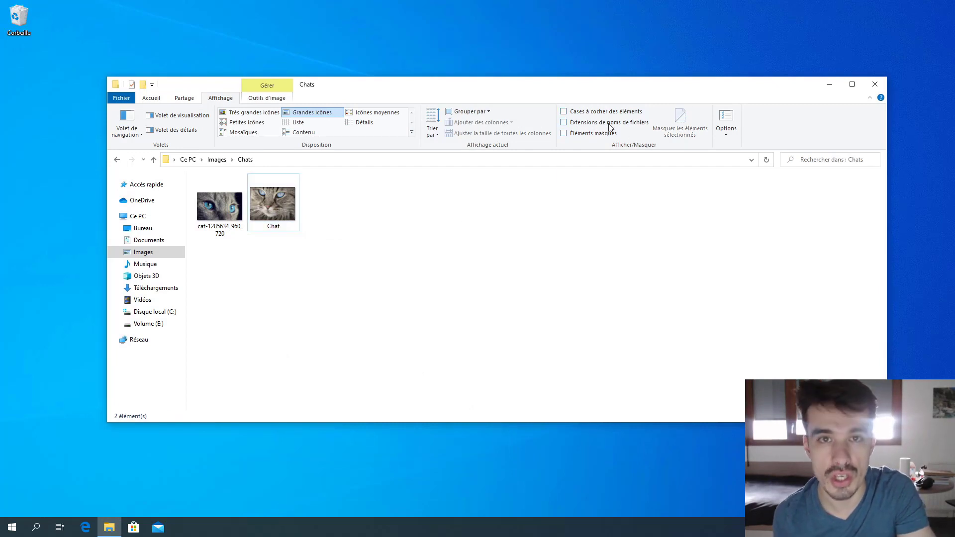
# - Rename the picture cat-1285634_960_720 as Chat-2 while file name extensions are hidden
pyautogui.click(218, 205)
pyautogui.rightClick(218, 205)
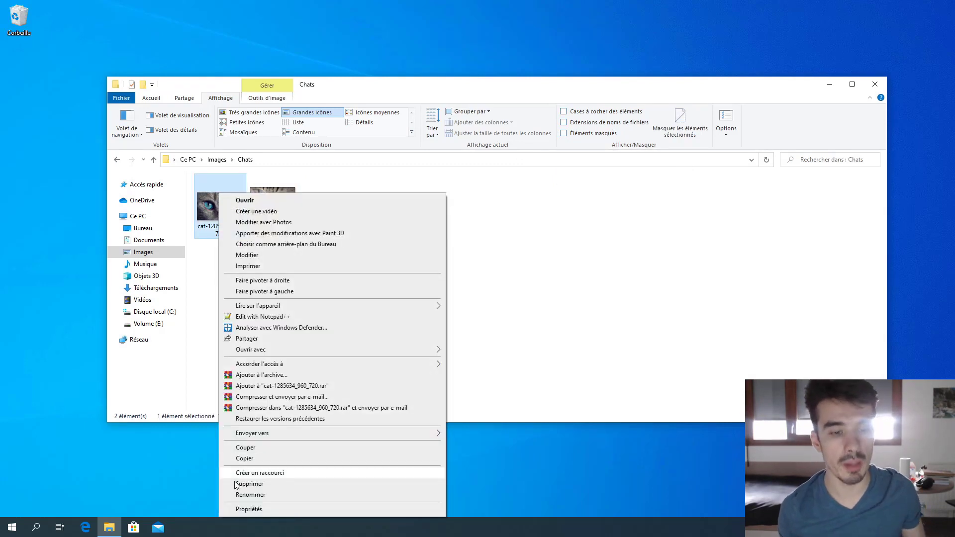
pyautogui.click(244, 495)
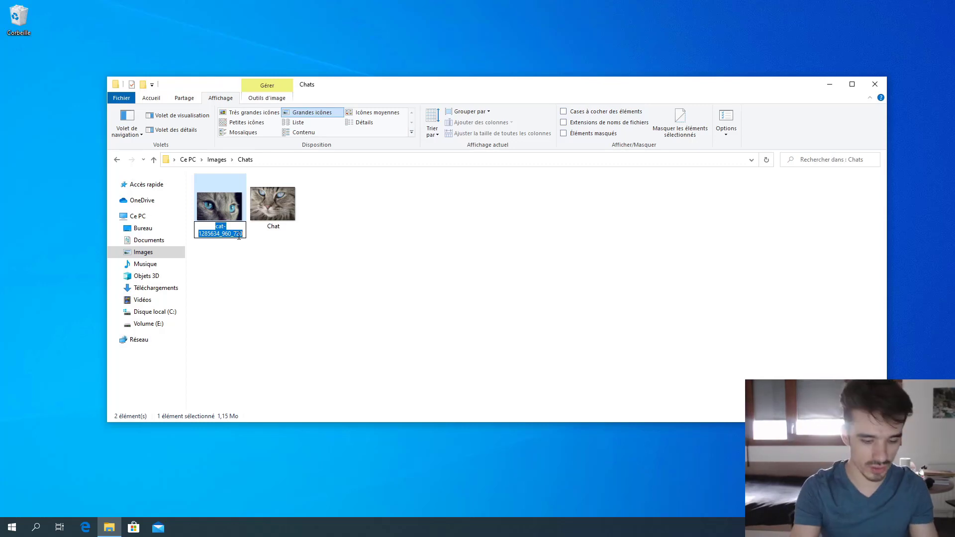
pyautogui.write('Chat-2')
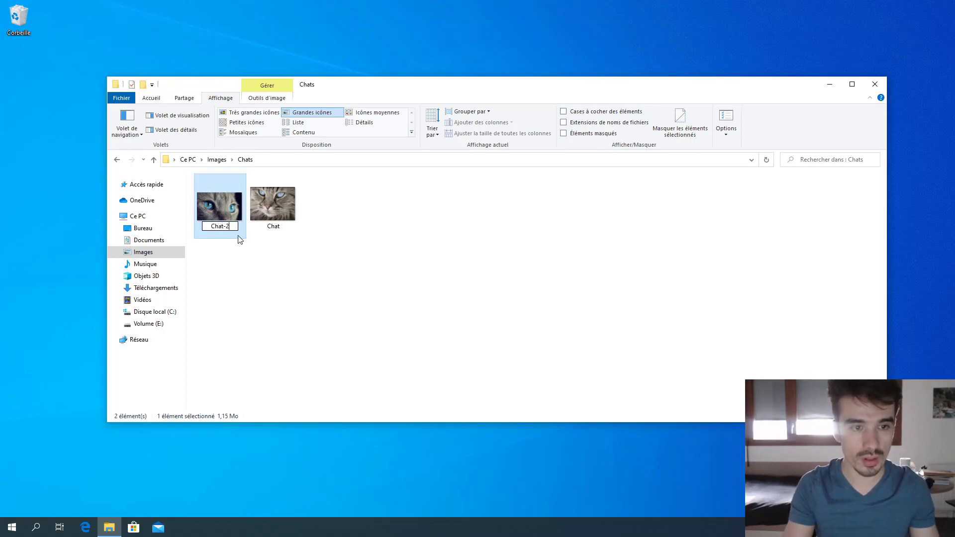
pyautogui.press('Return')
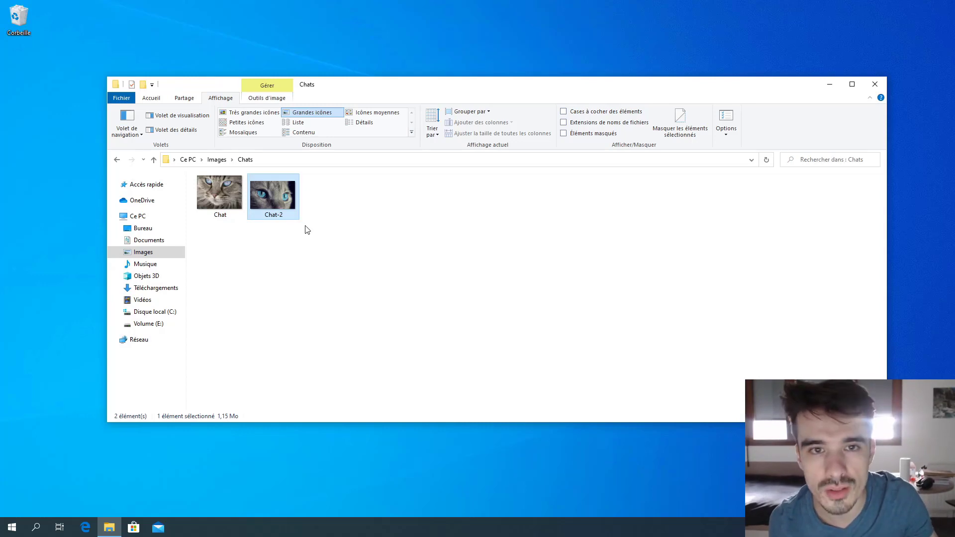
# - Turn the display of file name extensions back on and check the extensions of both cat pictures
pyautogui.click(563, 122)
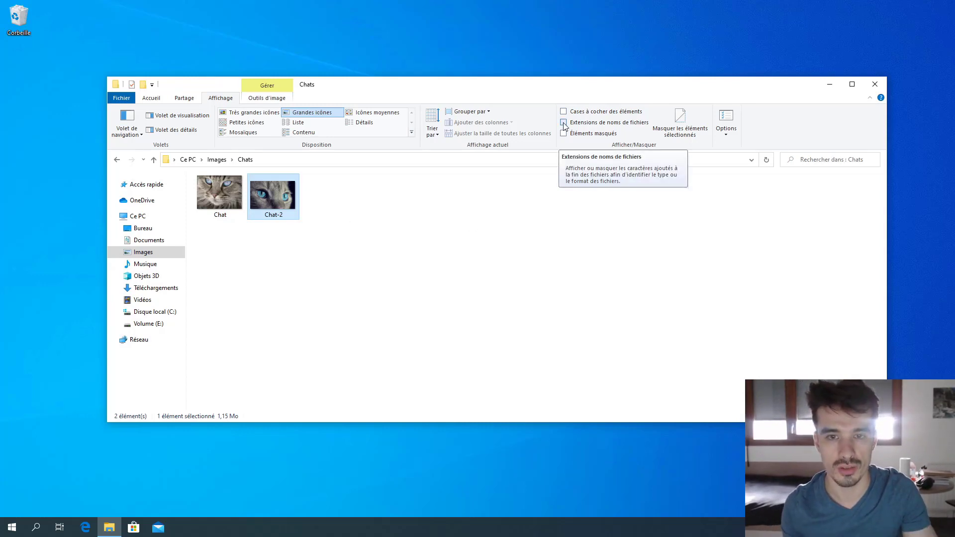
pyautogui.click(309, 260)
pyautogui.click(215, 199)
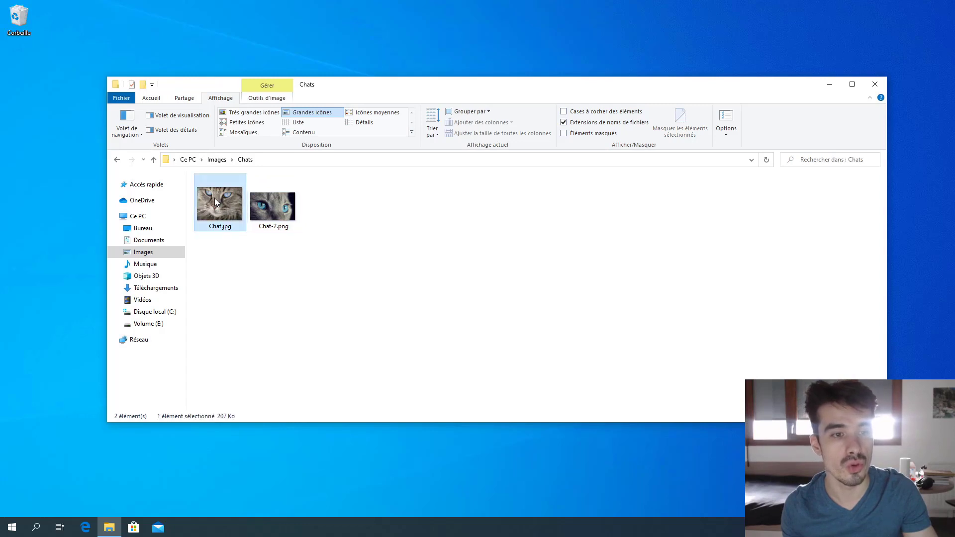
pyautogui.click(292, 229)
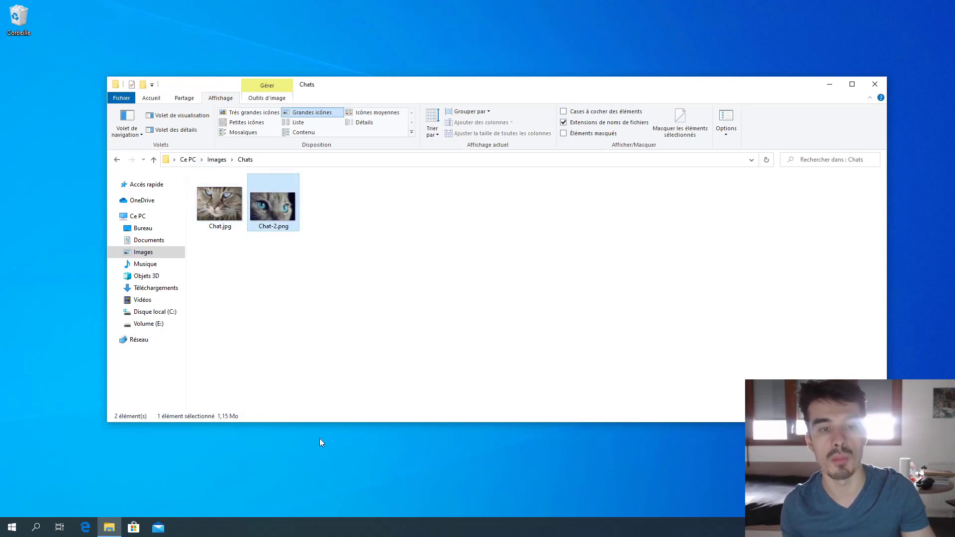